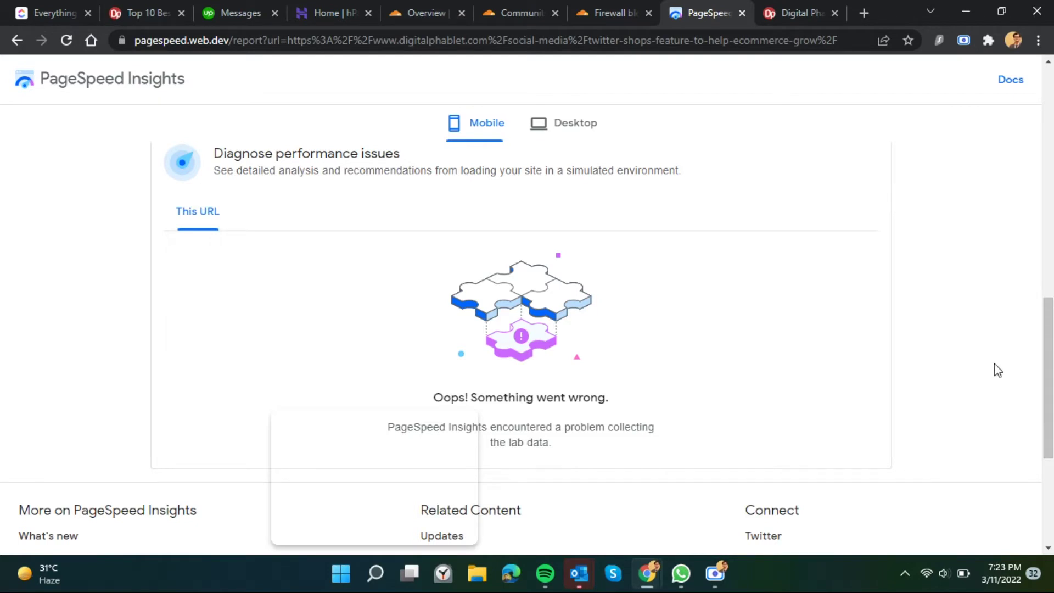
mouse_move(1036, 379)
mouse_down()
mouse_move(1037, 321)
mouse_move(1026, 376)
mouse_up()
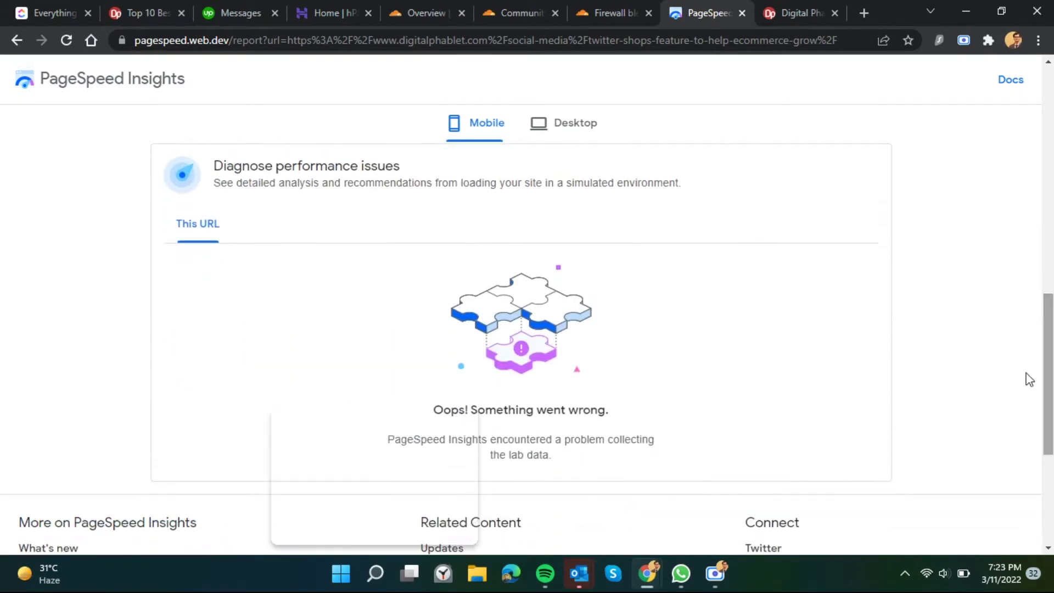
scroll(826, 320, down, 2)
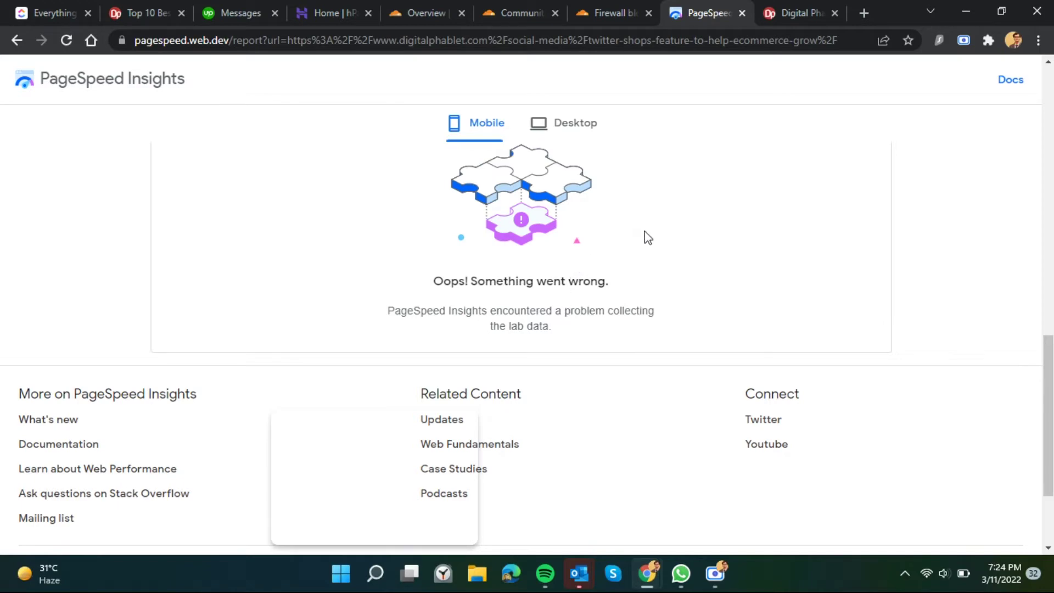
scroll(646, 237, up, 5)
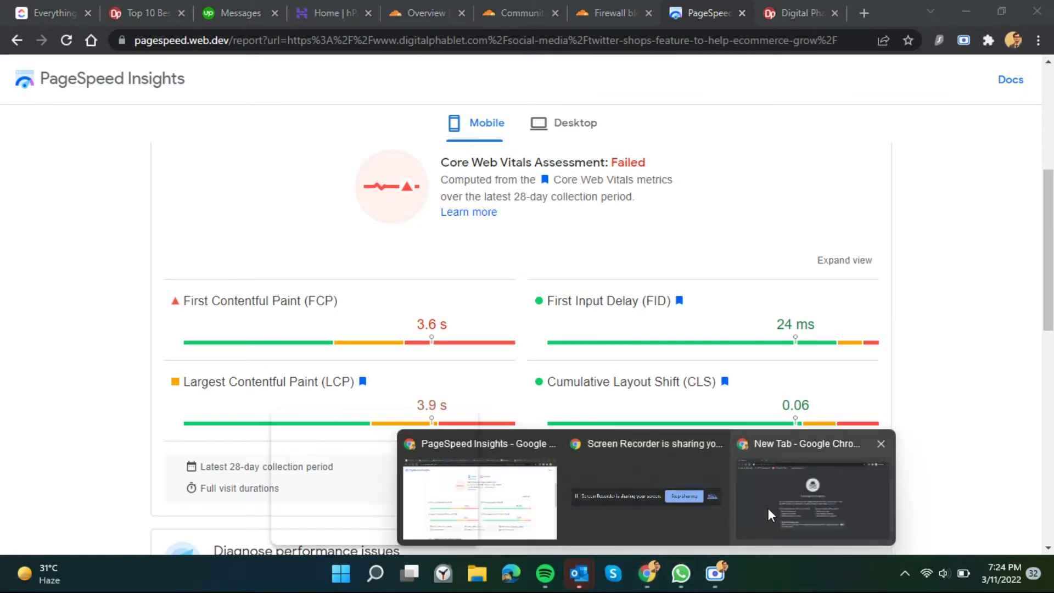
Step: Load the pasted Twitter Shops article URL in the incognito window's address bar
click(770, 508)
text(https://www.digitalphablet.com/social-media/twitter-shops-feature-to-help-ecommerce-grow/)
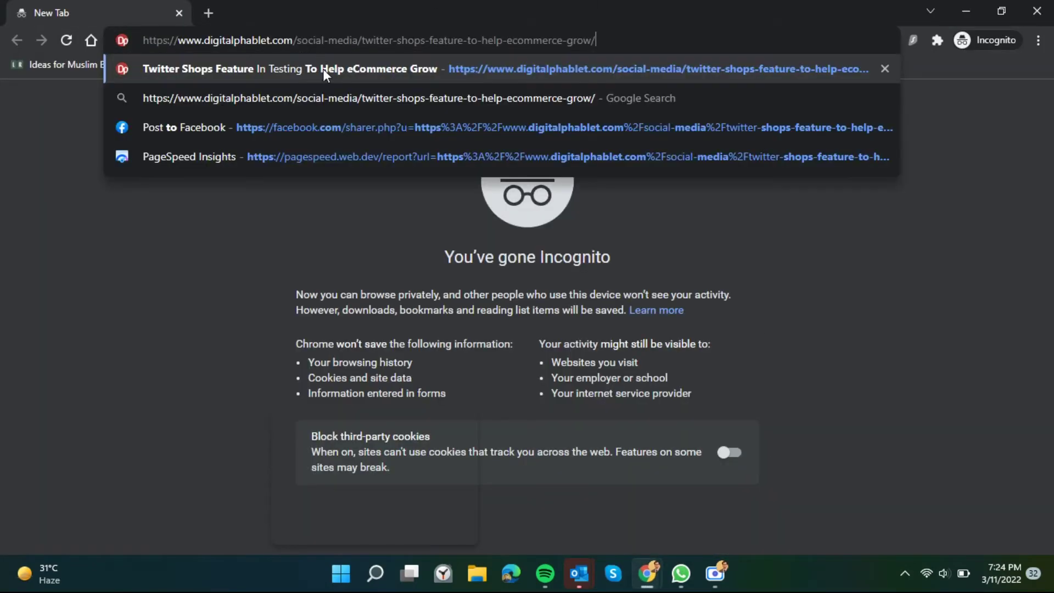
key(Return)
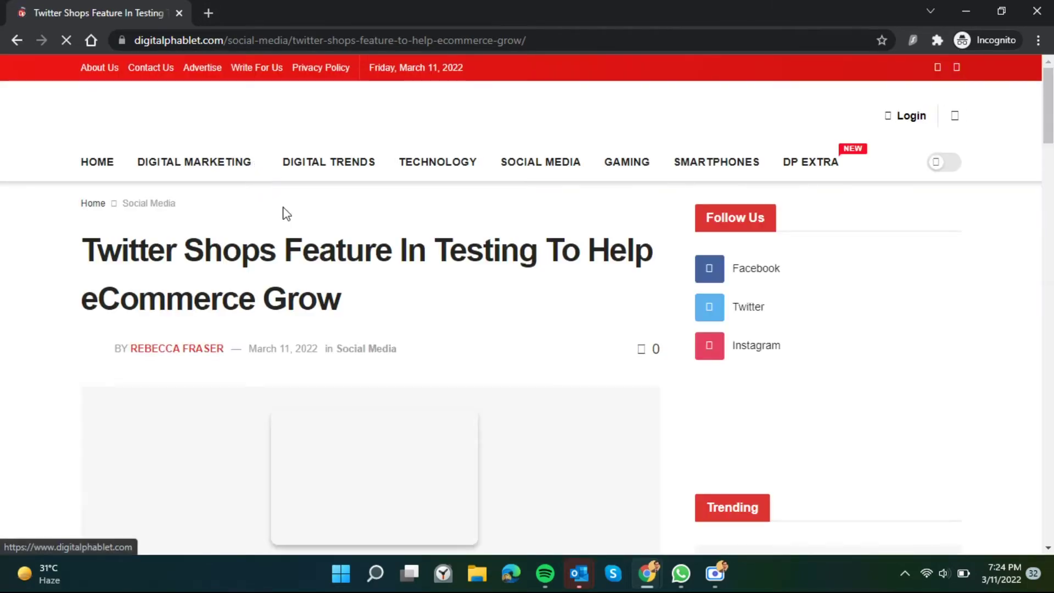
scroll(722, 266, down, 5)
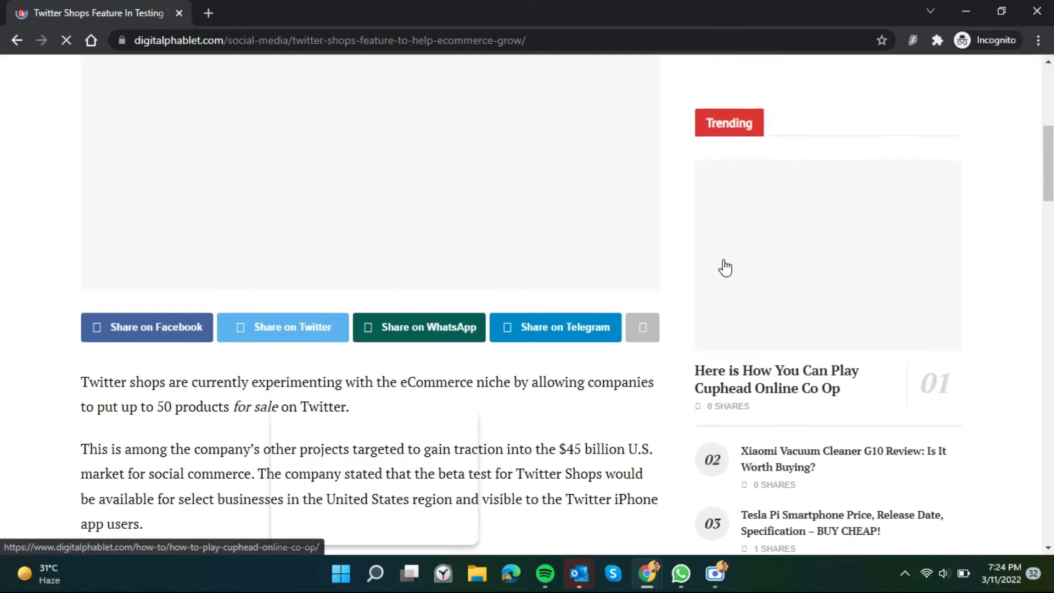
scroll(721, 265, down, 5)
scroll(721, 266, down, 5)
scroll(720, 267, down, 5)
scroll(726, 272, down, 3)
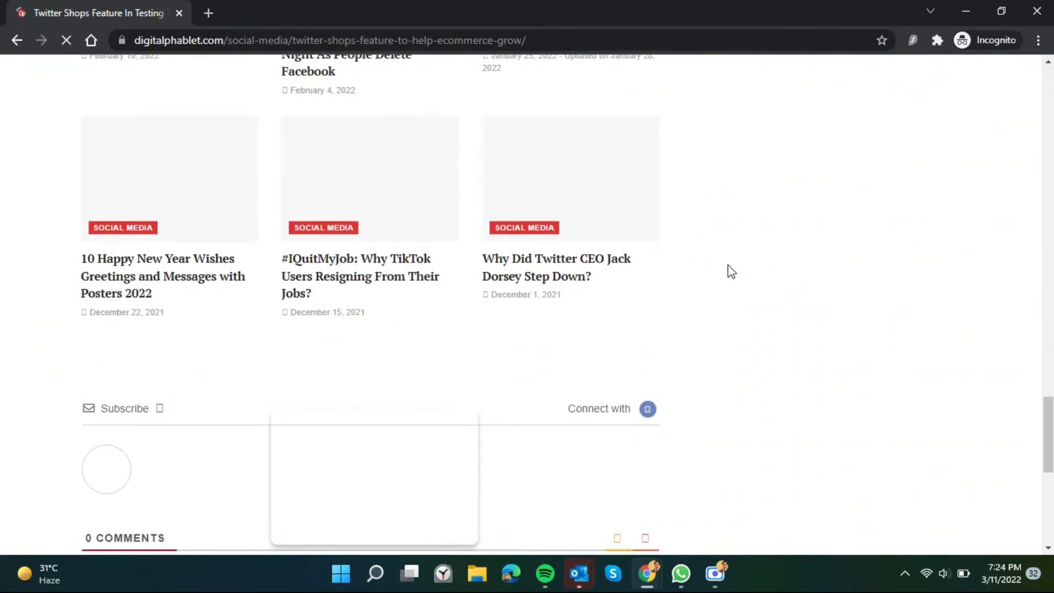
scroll(730, 264, up, 13)
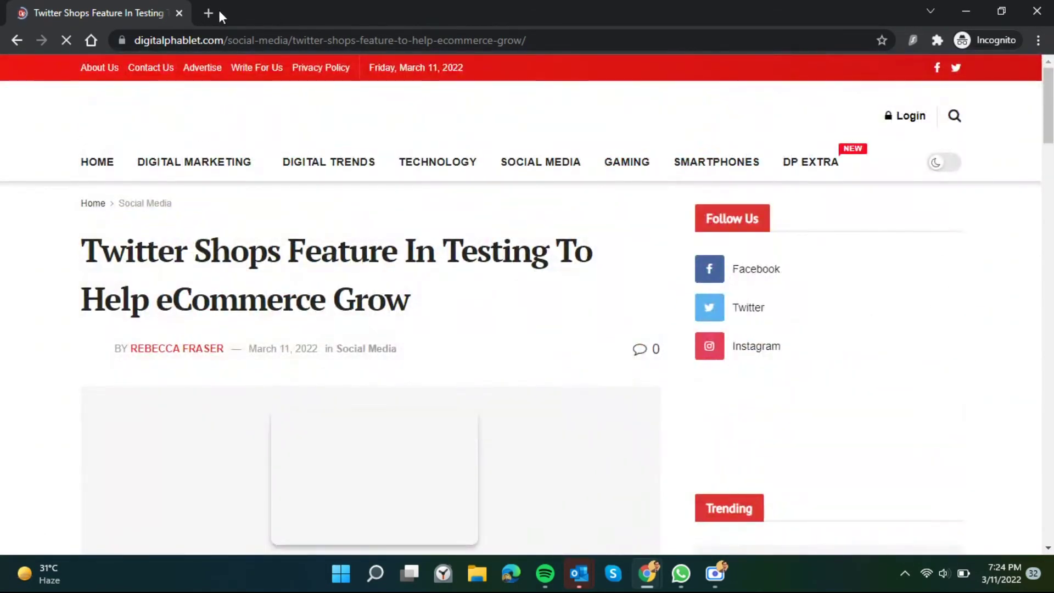
click(213, 12)
text(goo)
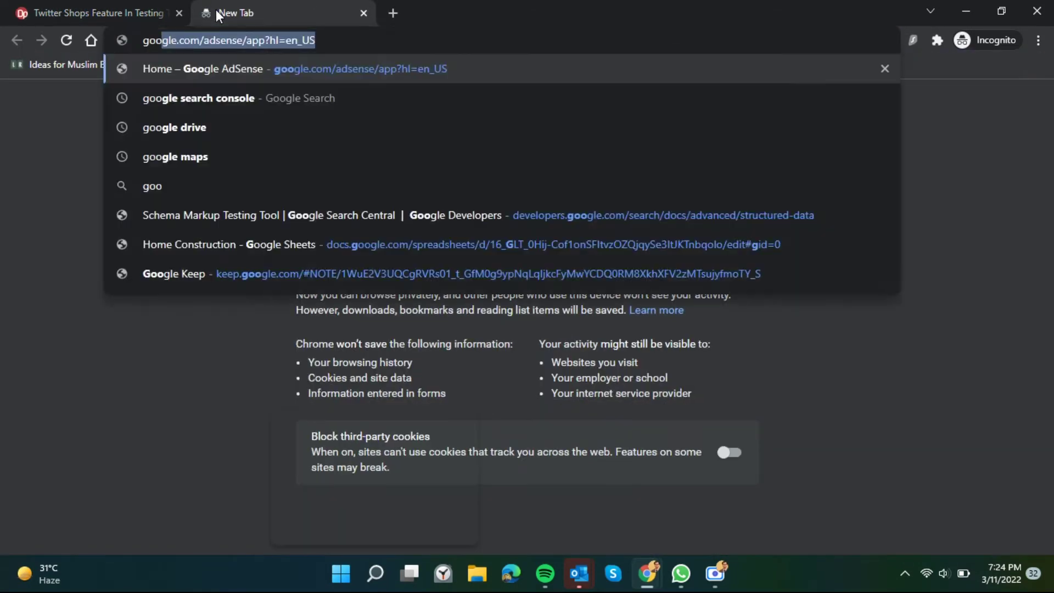
text(gle page sp)
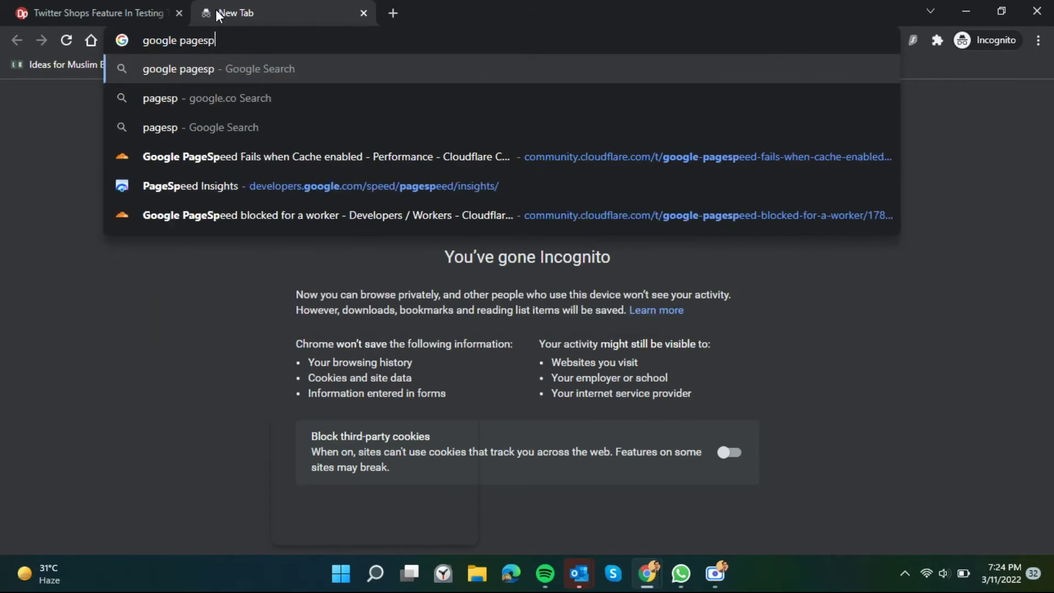
text(eed)
Step: Search 'google page speed', reach the PageSpeed Insights home page and dismiss the cookie notice
key(Return)
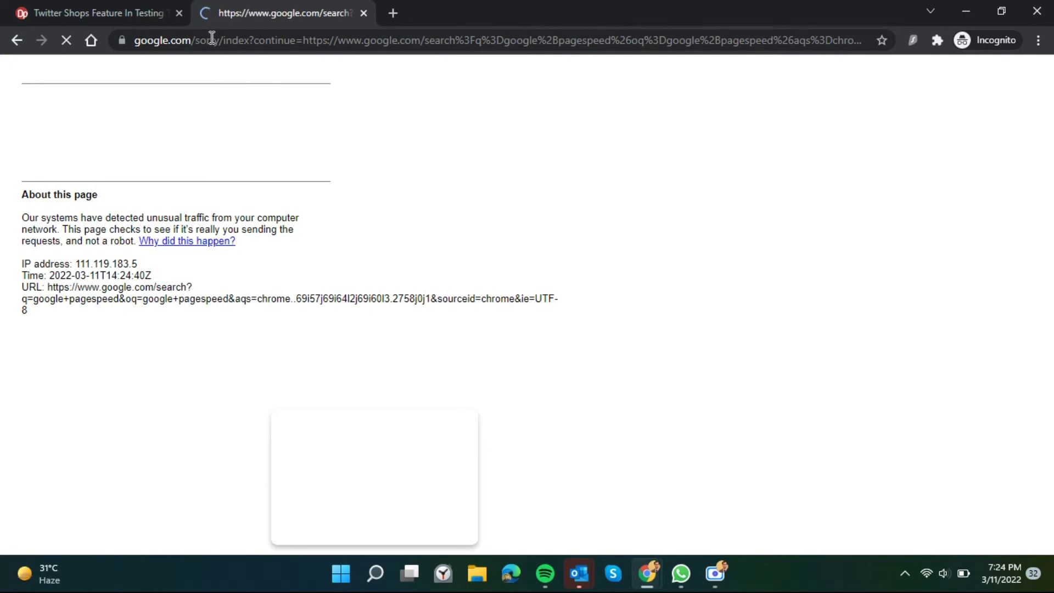
click(211, 40)
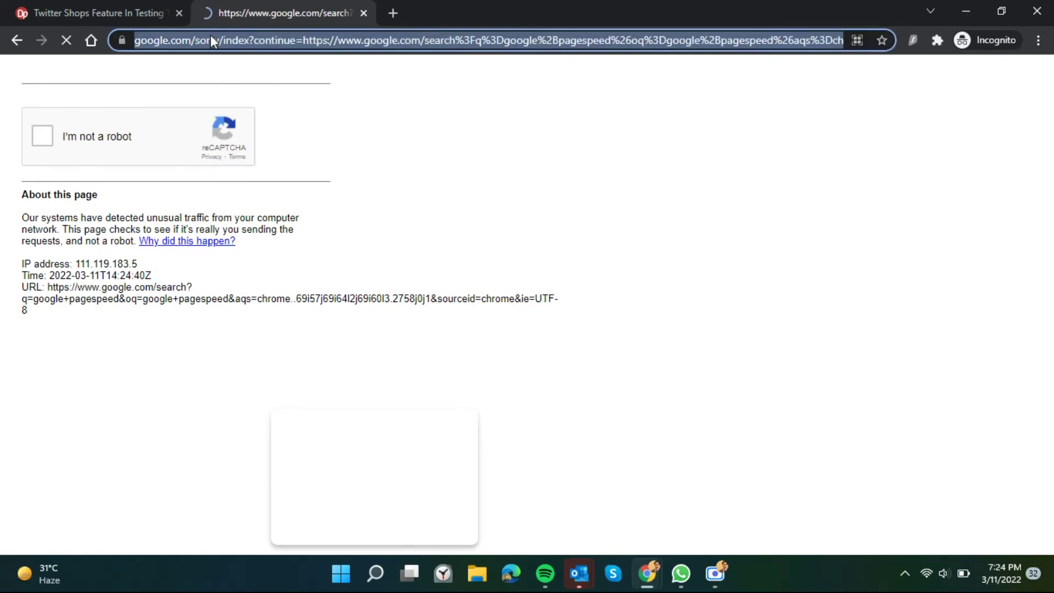
text(google page sp)
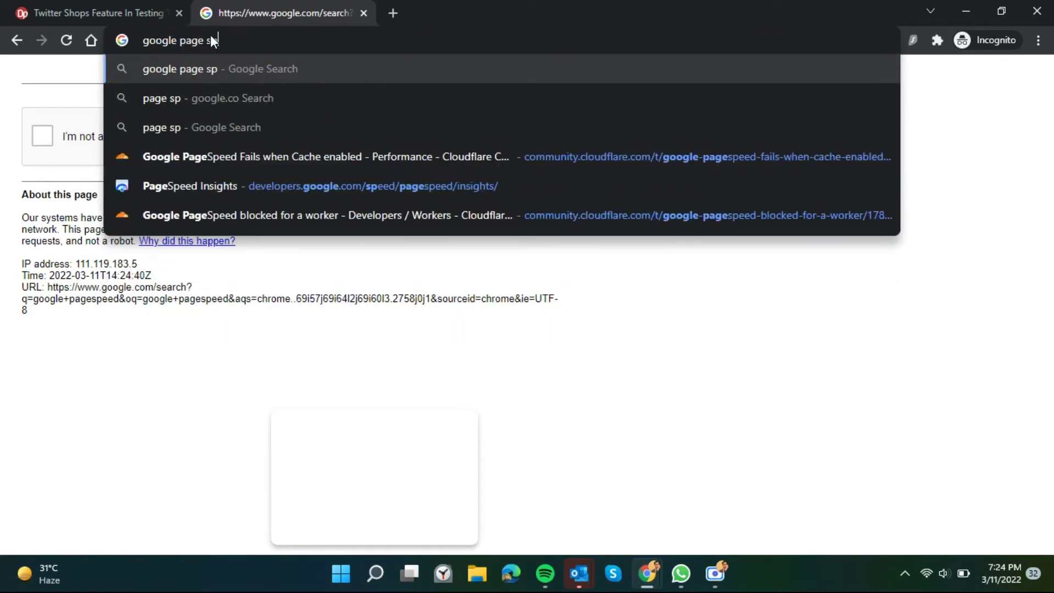
text(eed)
click(302, 186)
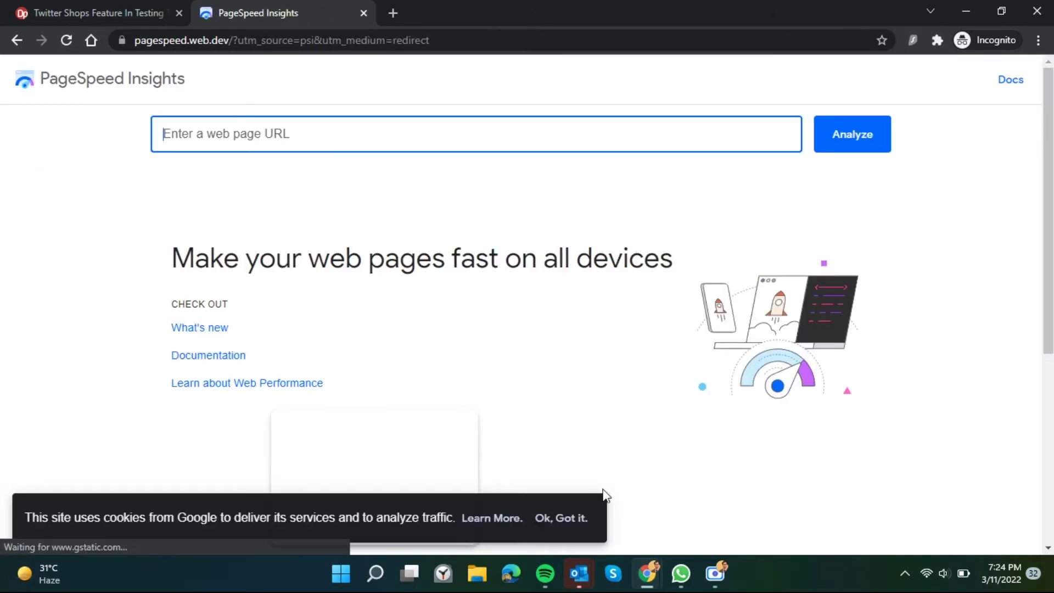
click(576, 520)
Step: Analyze the pasted article URL and highlight the resulting lab-data error message
click(390, 131)
text(https://www.digitalphablet.com/social-media/twitter-shops-feature-to-help-ecommerce-grow/)
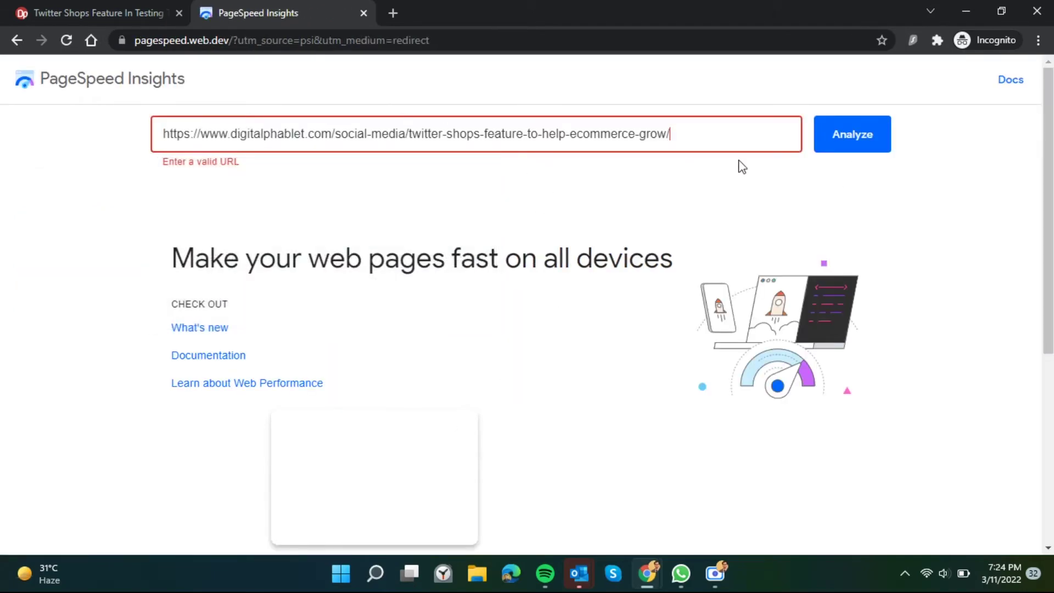
click(856, 129)
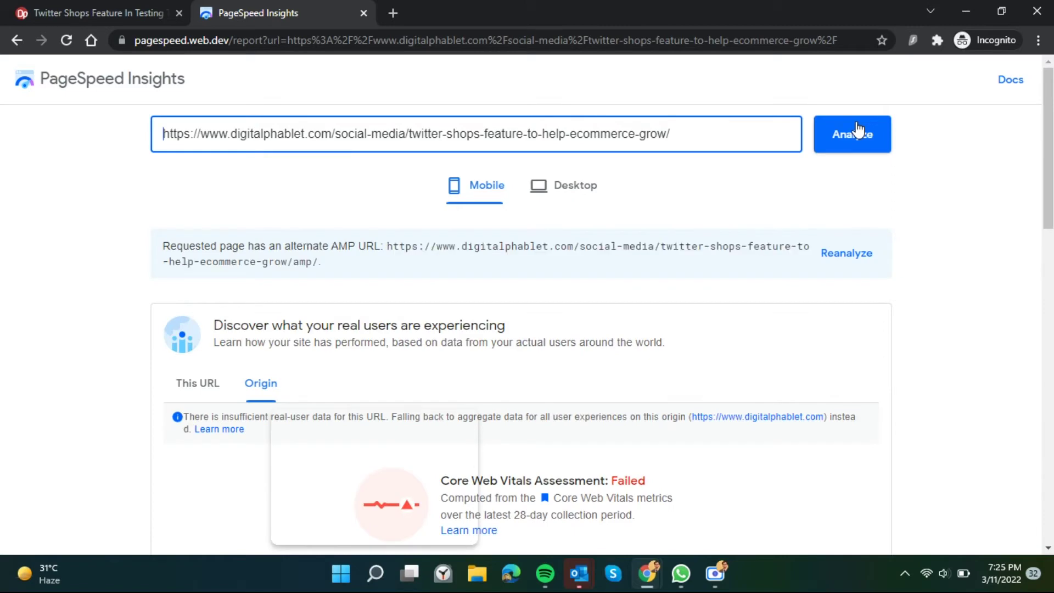
scroll(853, 278, down, 3)
scroll(858, 281, down, 5)
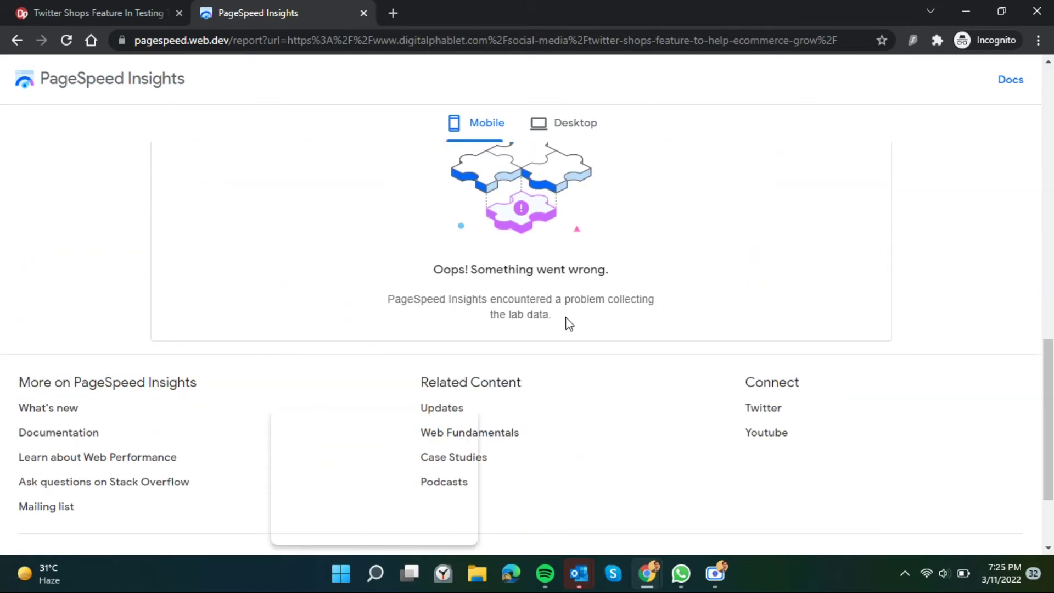
drag(565, 323, 409, 273)
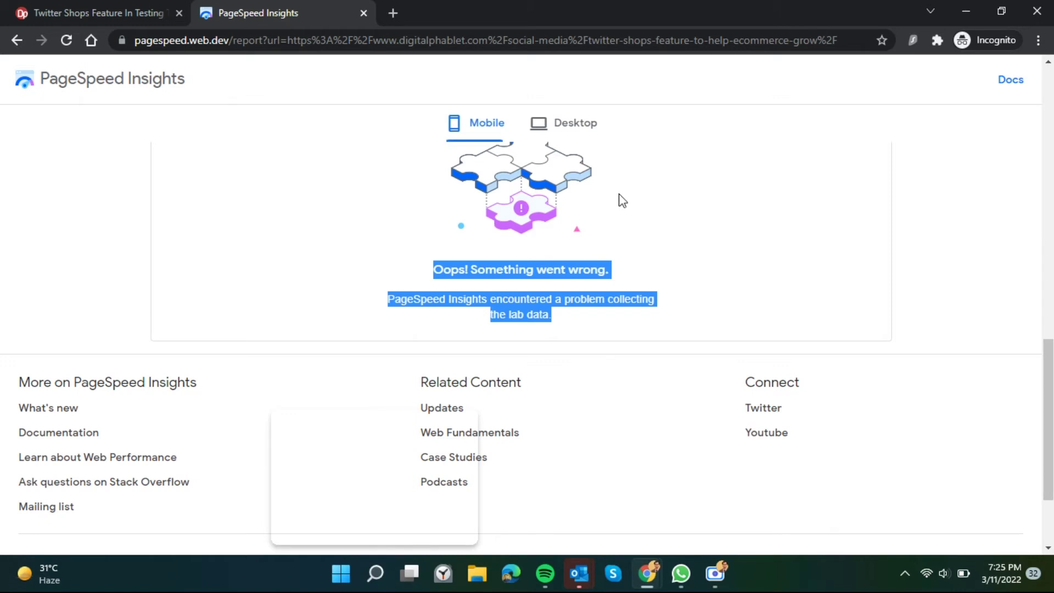
Step: Bring the main browser window forward on the Cloudflare site overview for digitalphablet.com
click(648, 573)
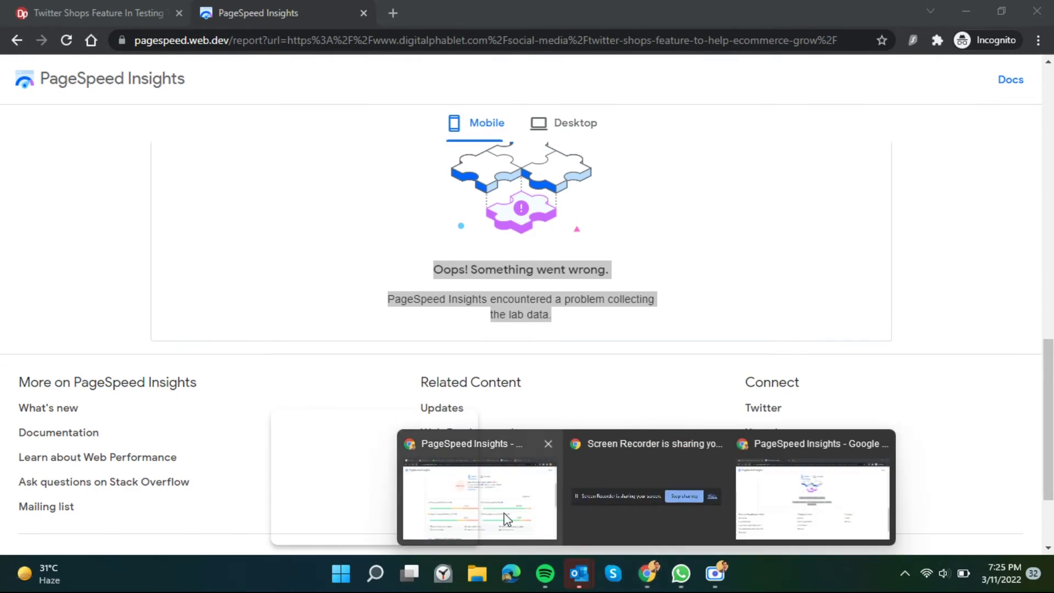
click(512, 515)
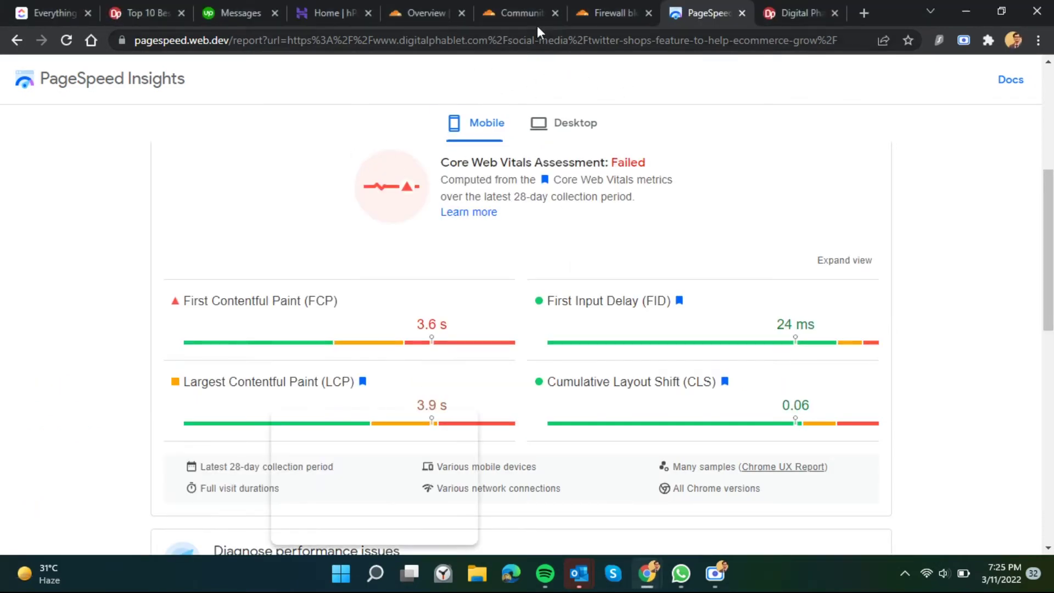
click(438, 9)
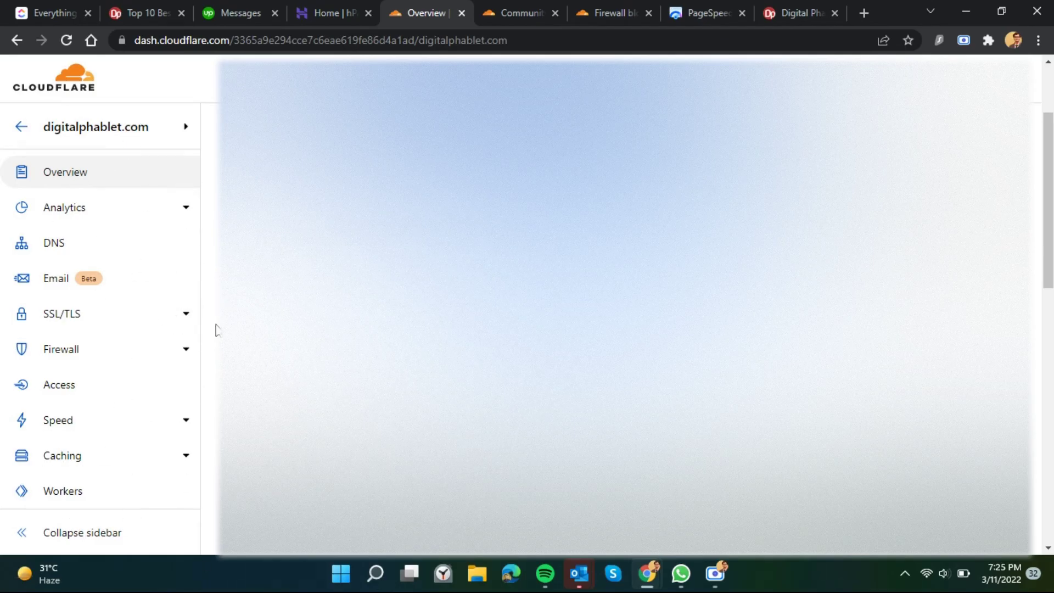
Step: Switch off Bot Fight Mode under Firewall > Bots, then return to the incognito window
click(186, 352)
scroll(187, 354, down, 2)
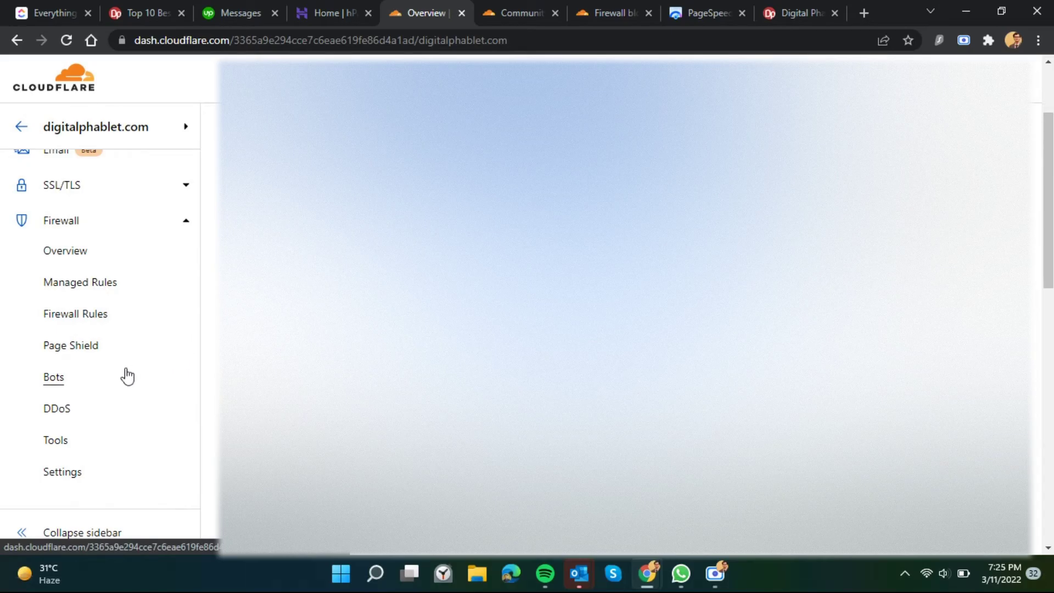
click(53, 377)
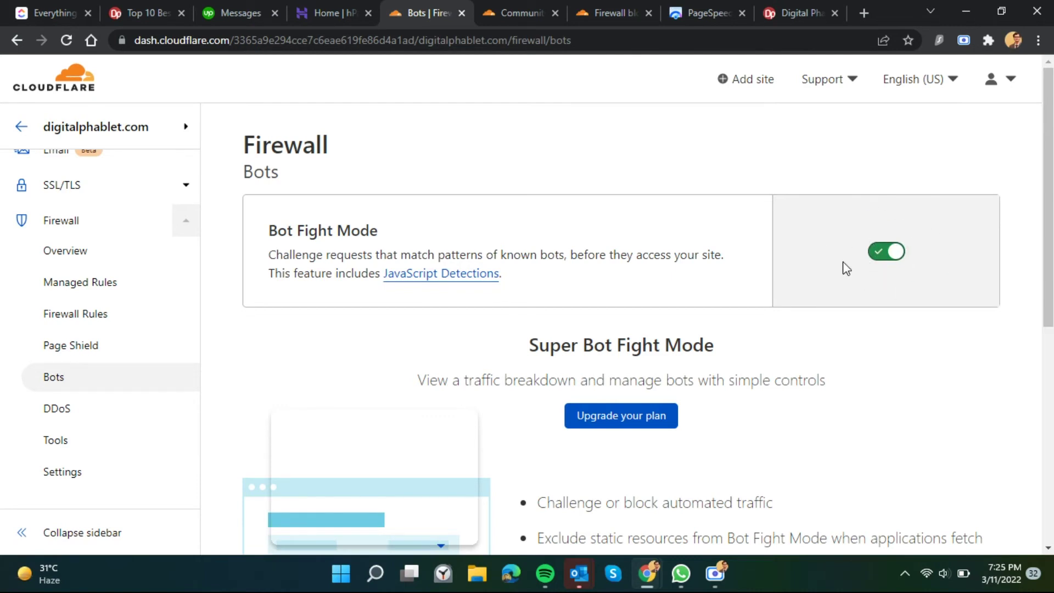
click(885, 258)
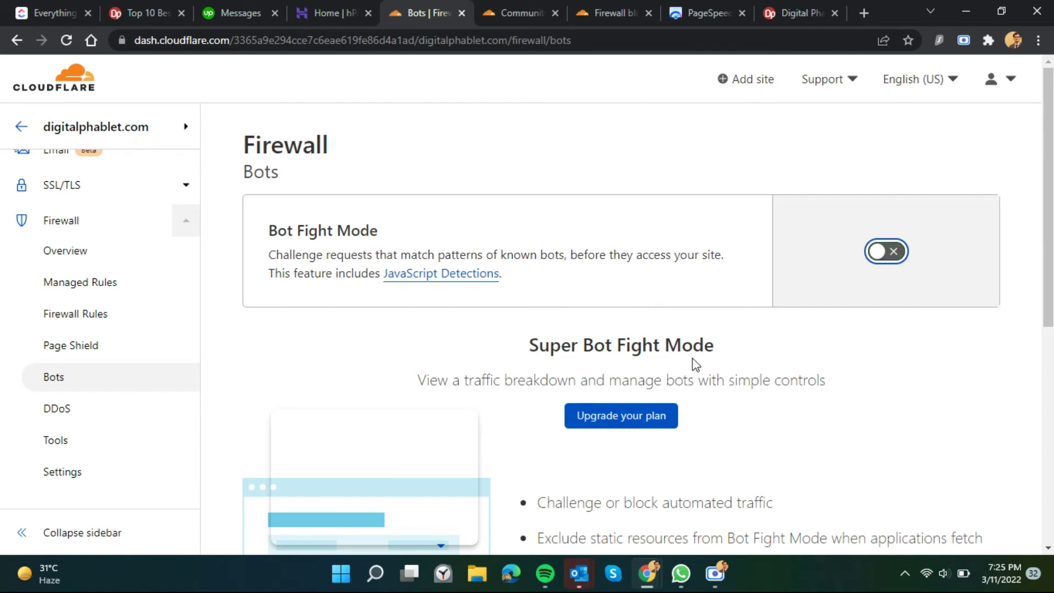
mouse_move(646, 573)
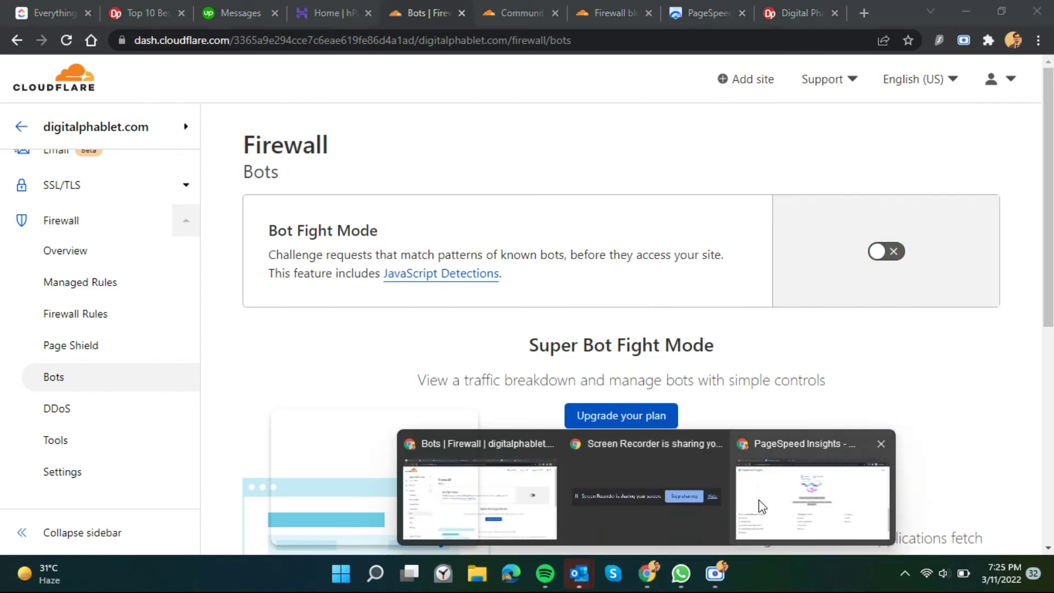
click(757, 449)
Step: Clear the URL field, re-paste the article address and start a fresh analysis
click(719, 149)
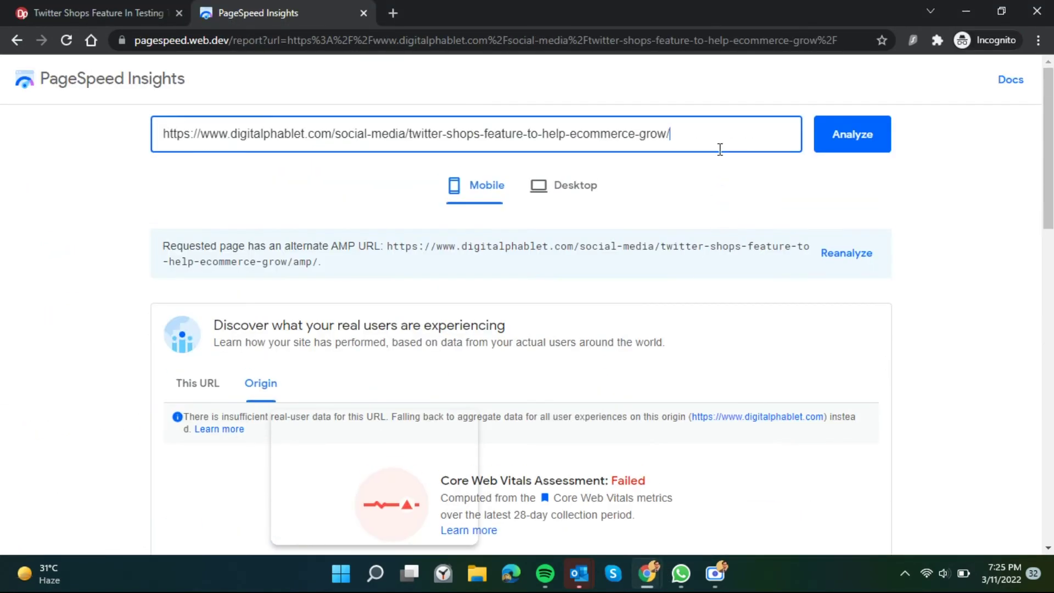
key(ctrl+a)
key(ctrl+c)
key(BackSpace)
key(ctrl+v)
click(839, 135)
scroll(527, 329, down, 5)
scroll(528, 330, down, 3)
scroll(526, 330, up, 3)
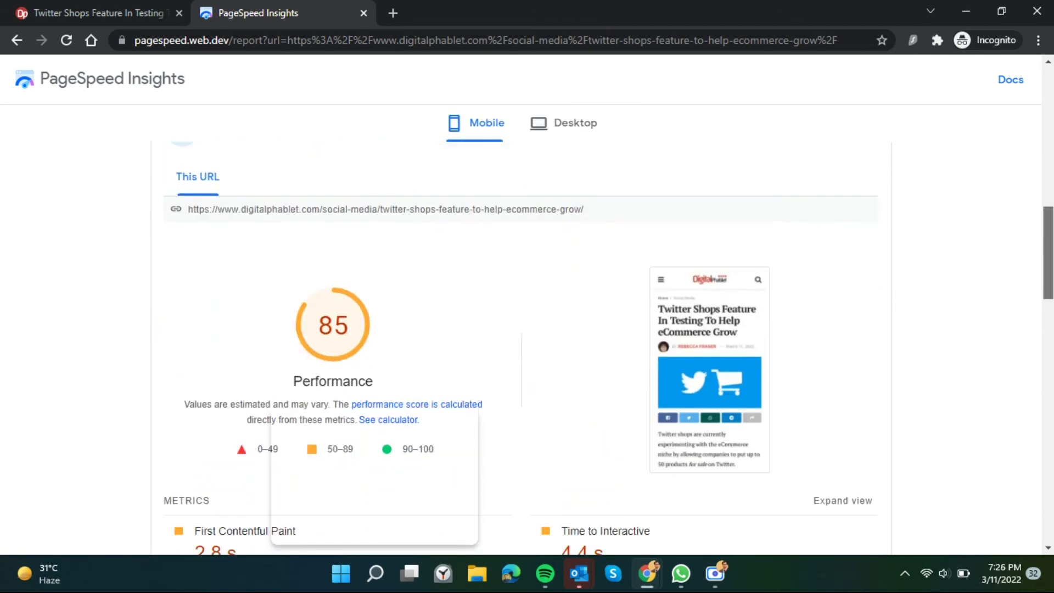
Step: View the desktop results scoring 97, then return to the Cloudflare Bots page
click(576, 126)
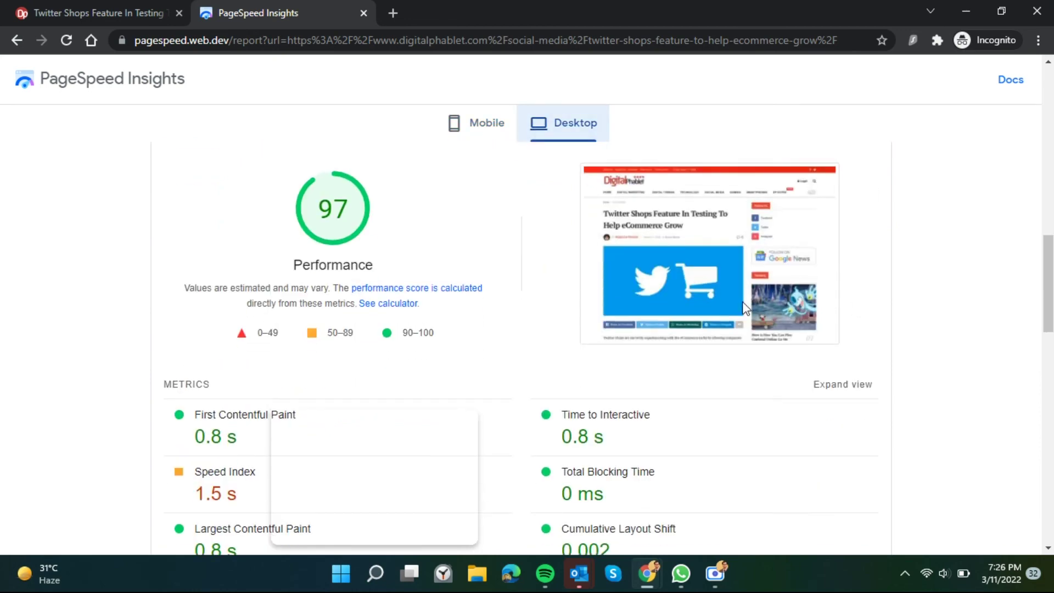
scroll(743, 307, down, 1)
scroll(739, 330, down, 1)
scroll(668, 327, down, 2)
scroll(661, 299, up, 1)
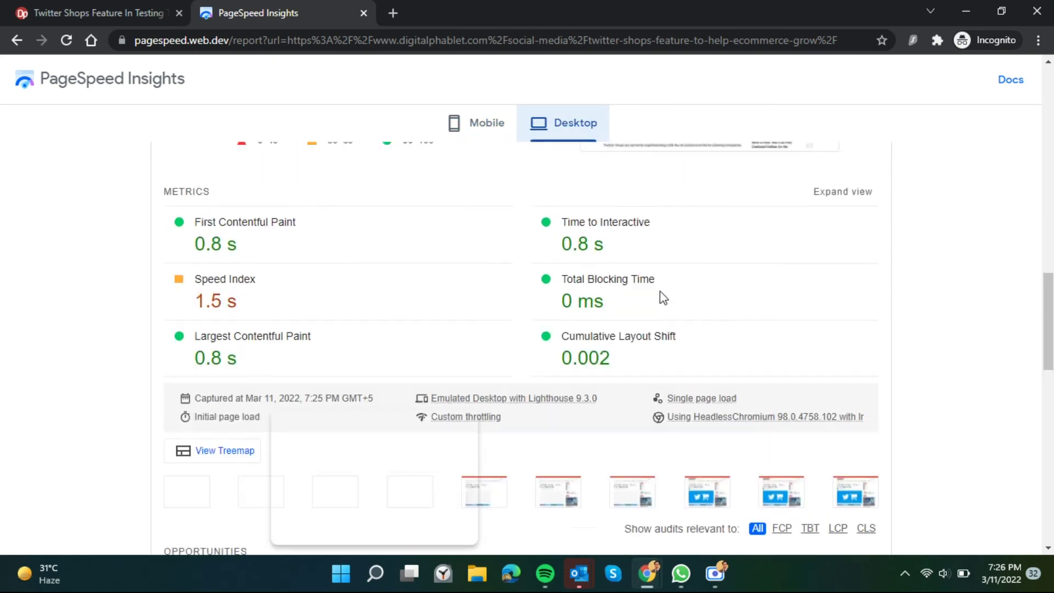
scroll(659, 291, up, 2)
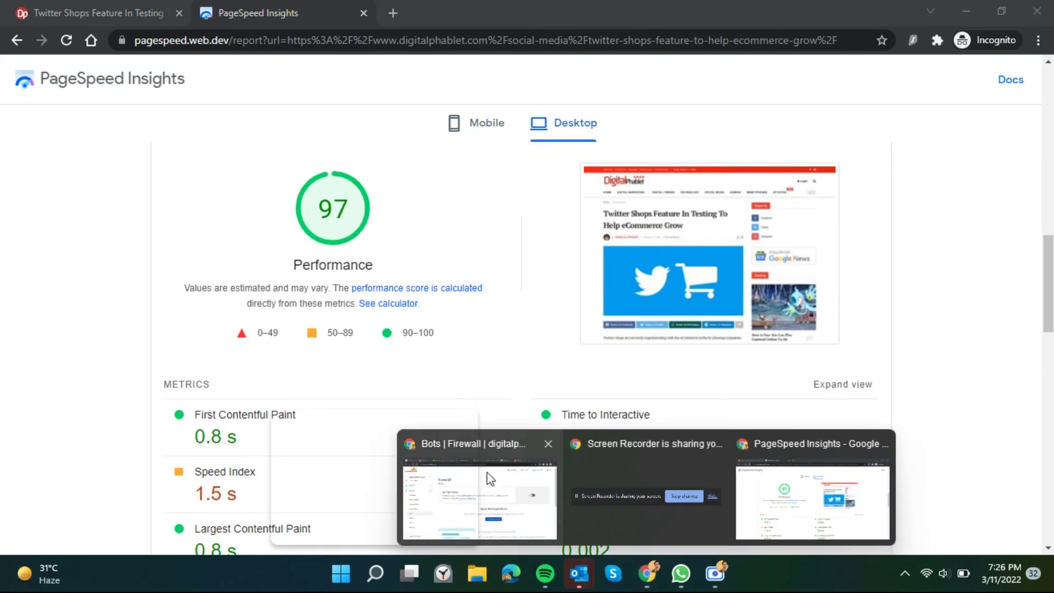
click(489, 479)
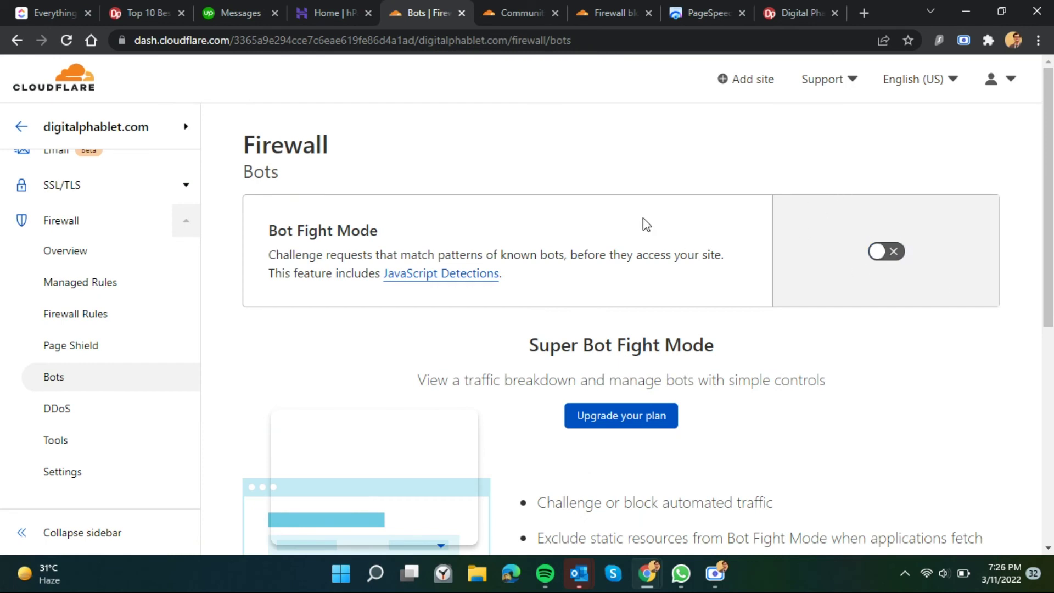